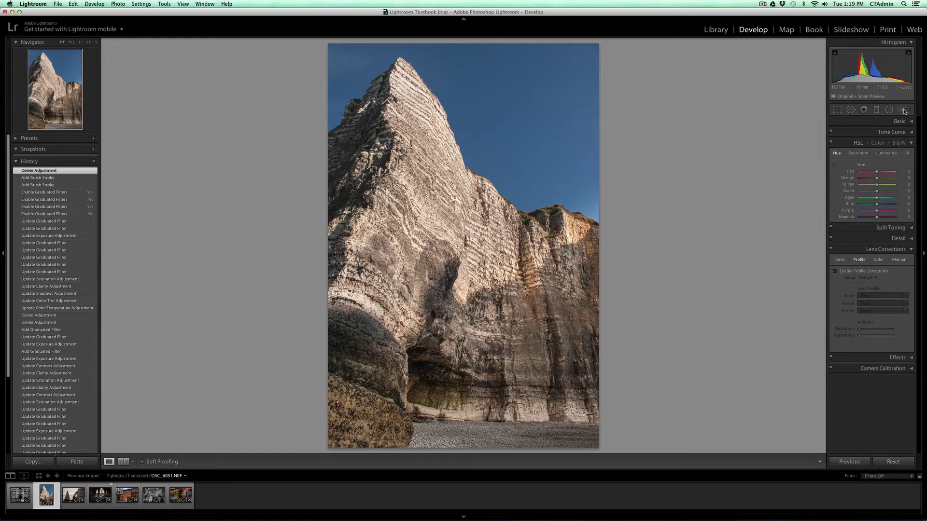
Step: Activate the Adjustment Brush with the Exposure effect, keeping Exposure at 0.75, and set Contrast to 100
{"action": "left_click", "coordinate": [903, 110]}
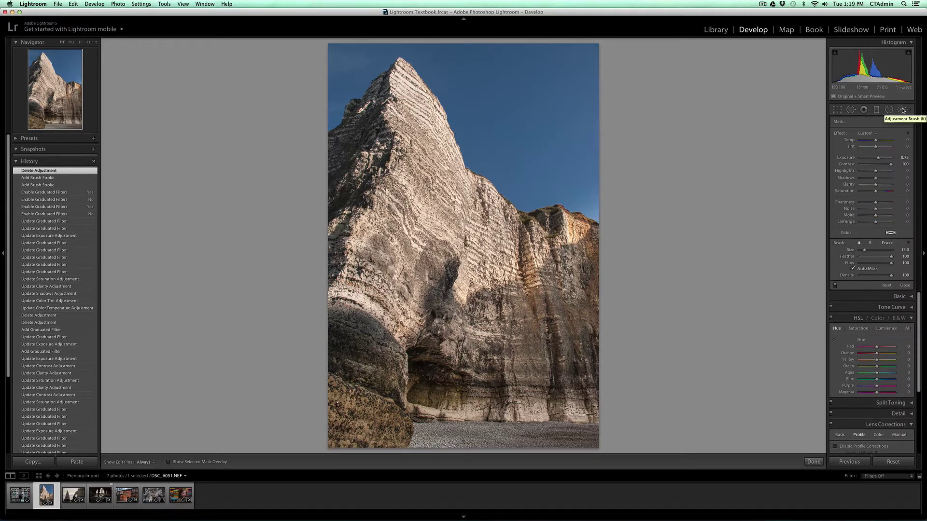
{"action": "left_click", "coordinate": [864, 135]}
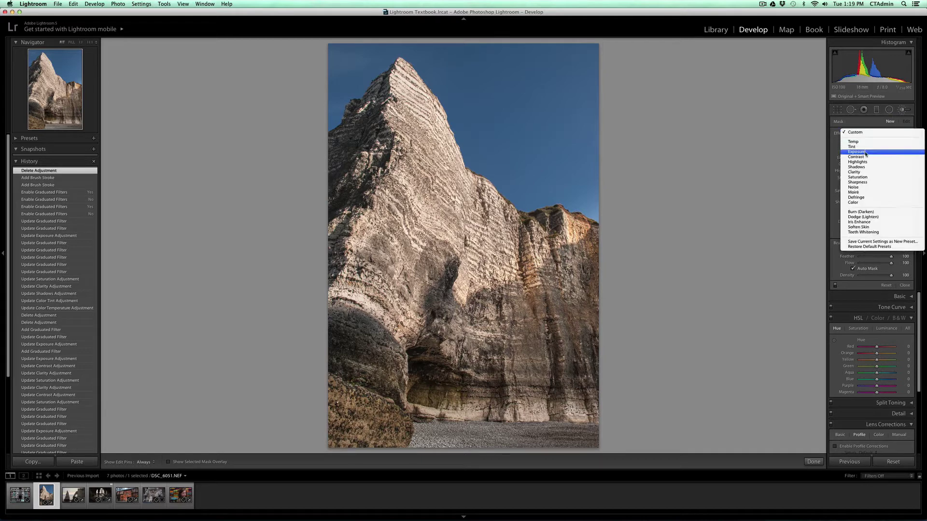
{"action": "left_click", "coordinate": [857, 152]}
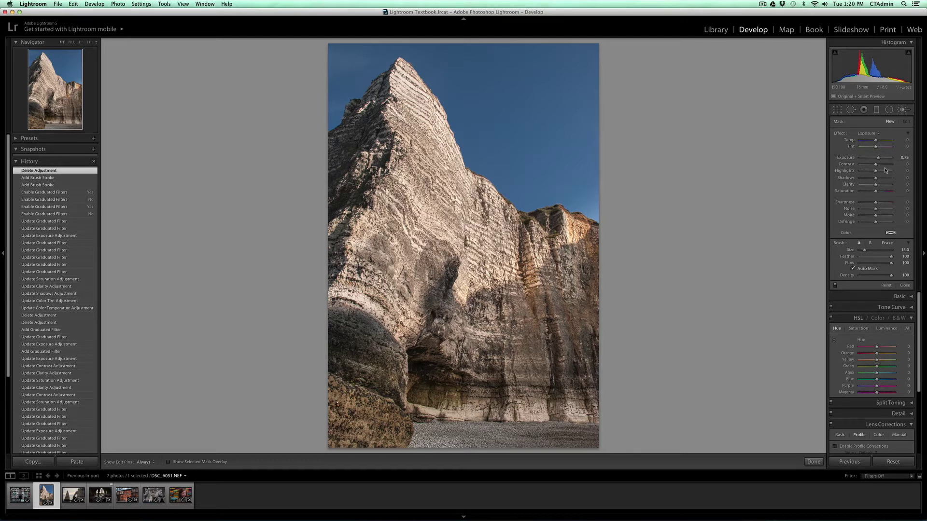
{"action": "left_click", "coordinate": [902, 158]}
{"action": "left_click", "coordinate": [903, 164]}
{"action": "type", "text": "100"}
{"action": "key", "text": "Return"}
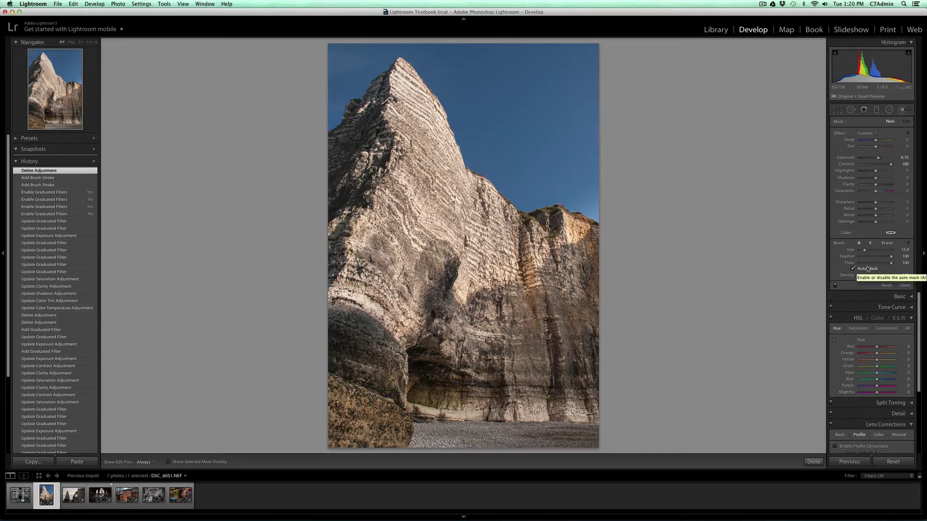
Step: Set the adjustment brush size to 20, then fine-tune it to 19
{"action": "left_click", "coordinate": [902, 250]}
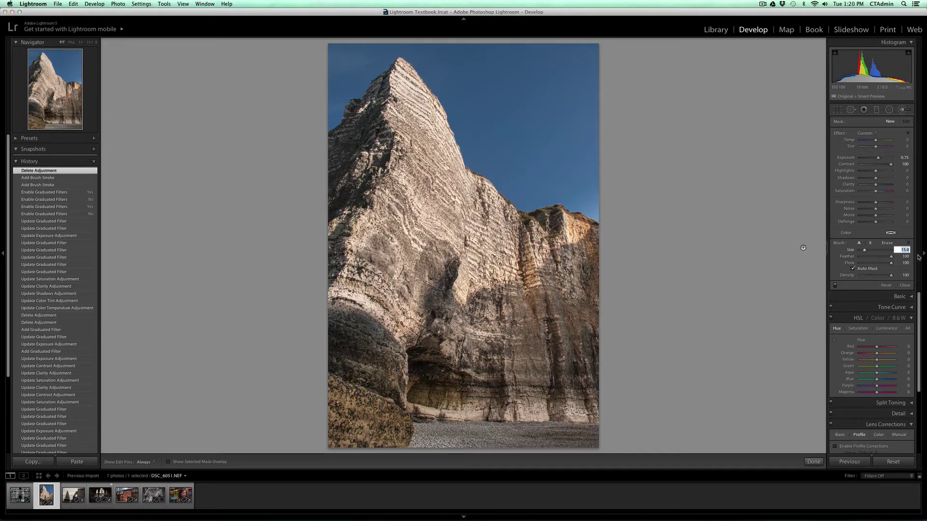
{"action": "type", "text": "20"}
{"action": "key", "text": "Return"}
{"action": "scroll", "coordinate": [551, 149], "scroll_direction": "down", "scroll_amount": 6}
{"action": "scroll", "coordinate": [548, 144], "scroll_direction": "up", "scroll_amount": 5}
{"action": "scroll", "coordinate": [547, 145], "scroll_direction": "down", "scroll_amount": 4}
{"action": "scroll", "coordinate": [547, 144], "scroll_direction": "up", "scroll_amount": 3}
Step: Paint the brush adjustment across the sky beside and around the cliff peak with Auto Mask on
{"action": "key", "text": "h"}
{"action": "left_click_drag", "start_coordinate": [597, 176], "coordinate": [571, 177]}
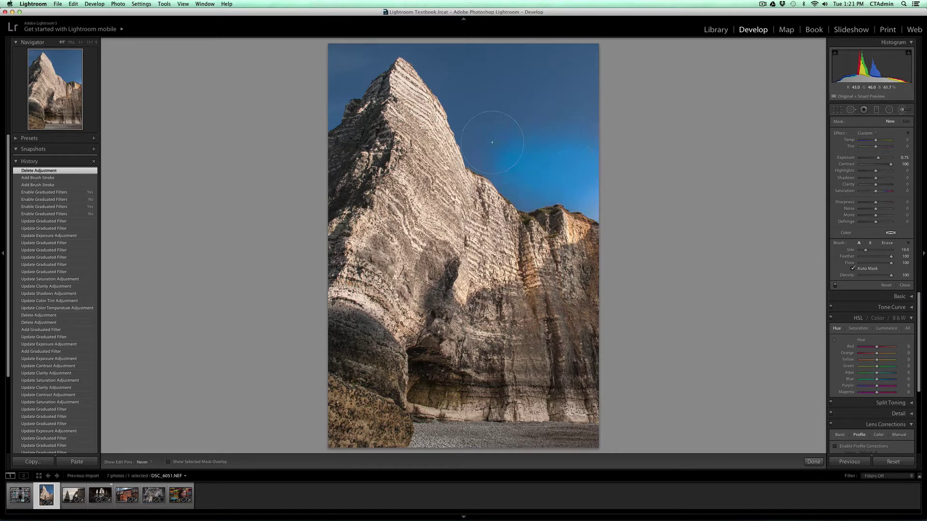
{"action": "mouse_move", "coordinate": [492, 142]}
{"action": "left_mouse_down"}
{"action": "mouse_move", "coordinate": [503, 150]}
{"action": "mouse_move", "coordinate": [451, 76]}
{"action": "mouse_move", "coordinate": [483, 114]}
{"action": "mouse_move", "coordinate": [468, 89]}
{"action": "mouse_move", "coordinate": [408, 21]}
{"action": "left_mouse_up"}
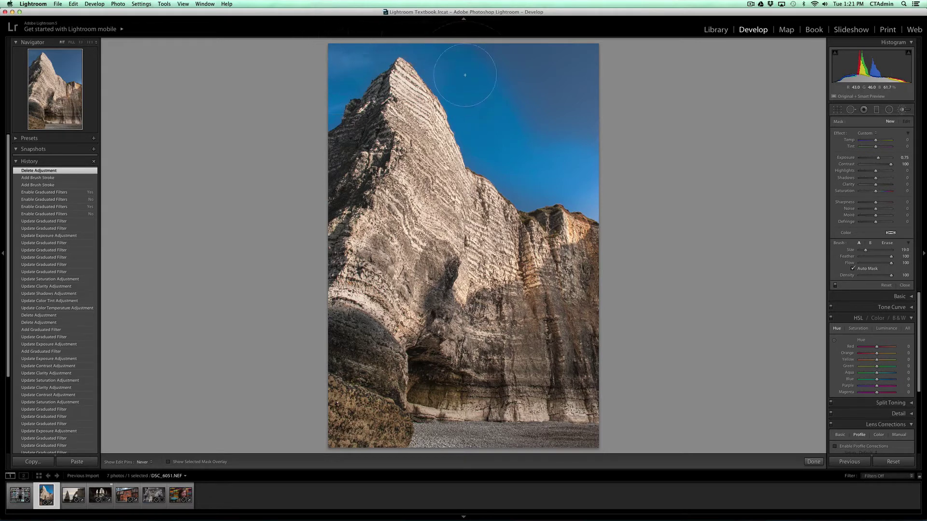
{"action": "left_click_drag", "start_coordinate": [498, 139], "coordinate": [550, 150]}
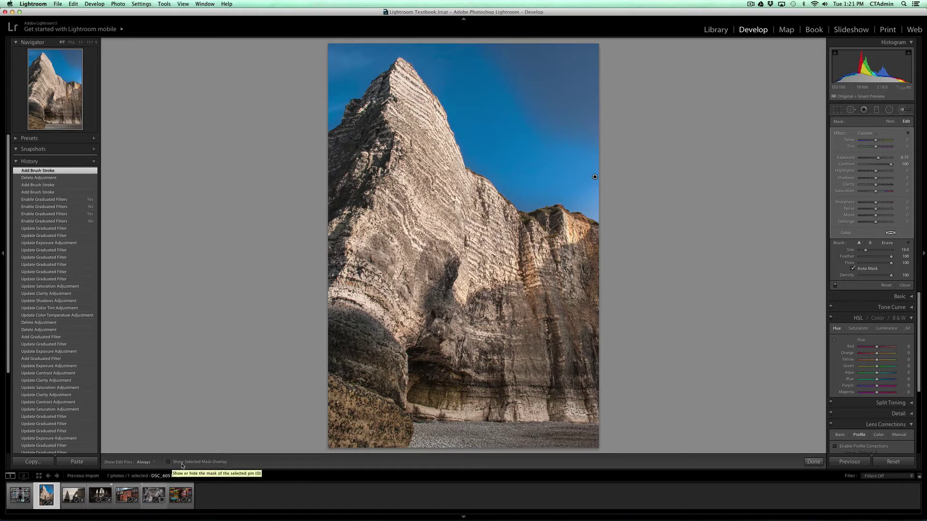
Step: Show the selected mask overlay and paint the missed sky areas in the upper corners
{"action": "left_click", "coordinate": [182, 464]}
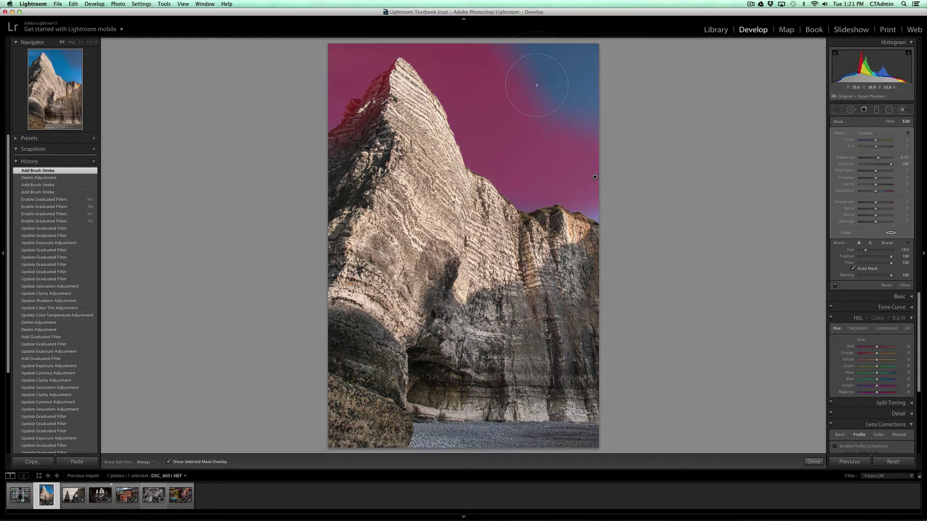
{"action": "key", "text": "h"}
{"action": "mouse_move", "coordinate": [521, 91]}
{"action": "left_mouse_down"}
{"action": "mouse_move", "coordinate": [561, 119]}
{"action": "mouse_move", "coordinate": [578, 99]}
{"action": "mouse_move", "coordinate": [571, 46]}
{"action": "mouse_move", "coordinate": [576, 74]}
{"action": "left_mouse_up"}
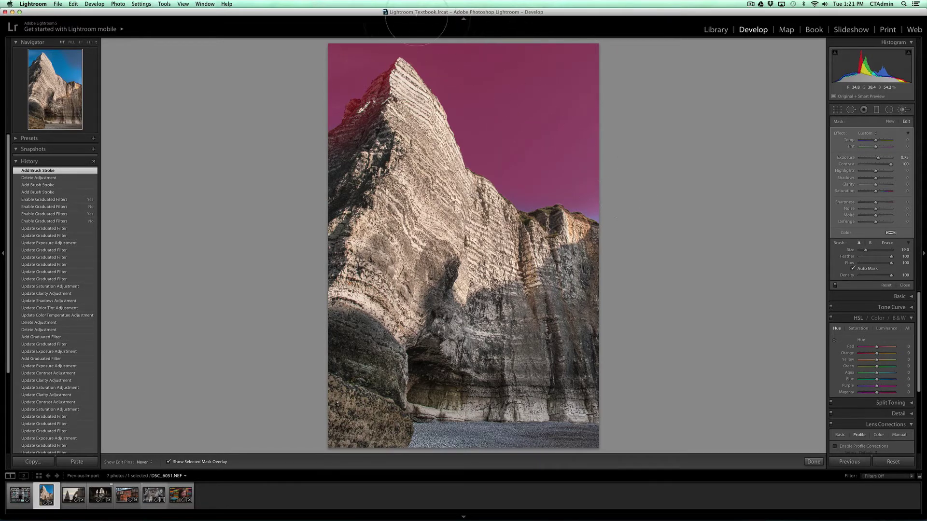
{"action": "left_click_drag", "start_coordinate": [358, 82], "coordinate": [331, 55]}
{"action": "key", "text": "h"}
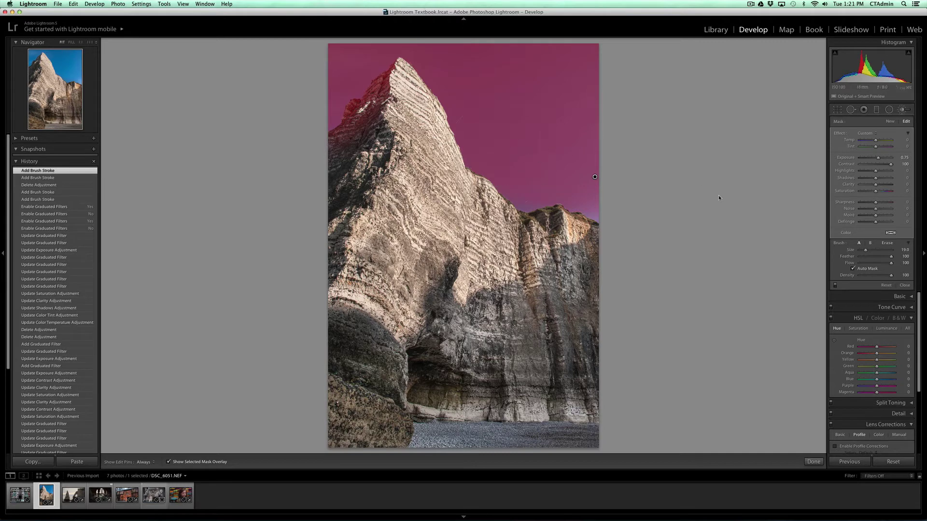
Step: Hide the mask overlay, switch the brush adjustments off and on to compare, and delete the sky adjustment
{"action": "key", "text": "o"}
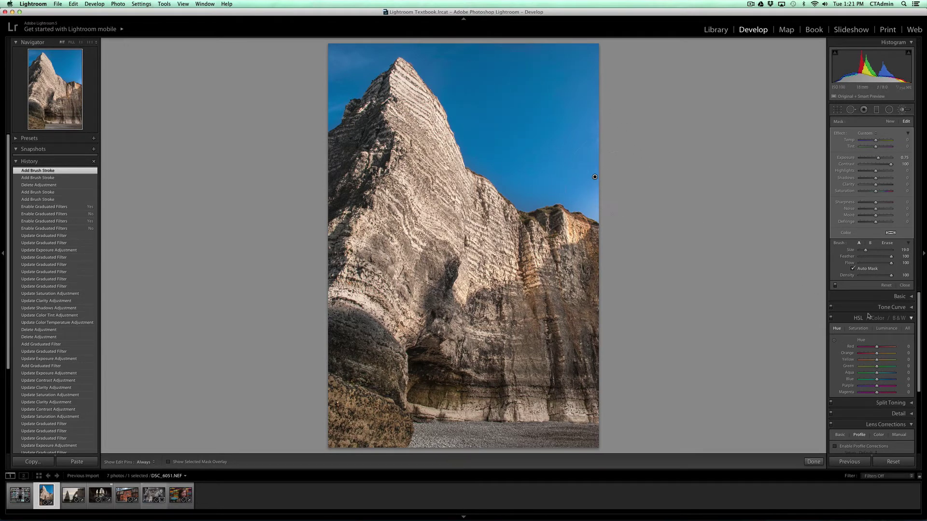
{"action": "left_click", "coordinate": [835, 286]}
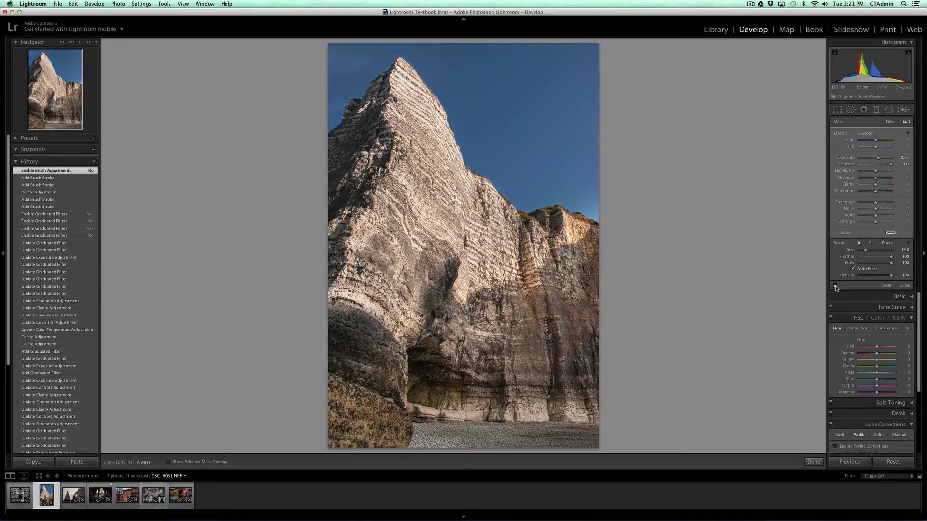
{"action": "left_click", "coordinate": [835, 287]}
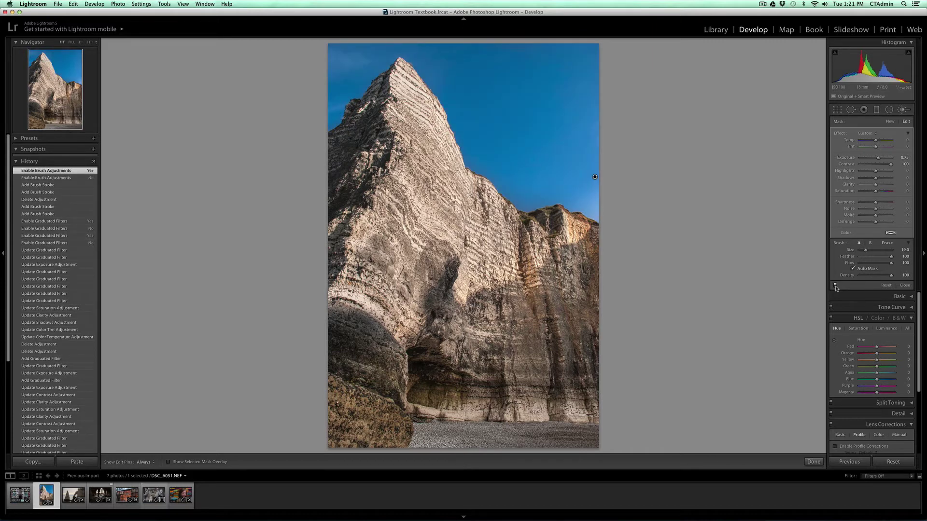
{"action": "key", "text": "Delete"}
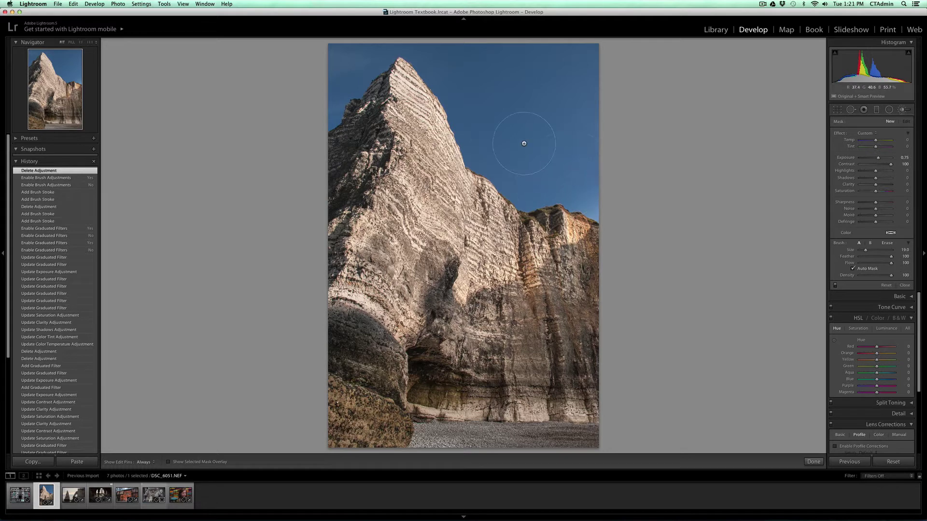
Step: Try painting the sky along the cliff edge with a size 12 brush and Auto Mask off, check the mask overlay, and delete the adjustment
{"action": "scroll", "coordinate": [530, 151], "scroll_direction": "down", "scroll_amount": 3}
{"action": "scroll", "coordinate": [528, 162], "scroll_direction": "down", "scroll_amount": 1}
{"action": "key", "text": "h"}
{"action": "left_click", "coordinate": [531, 167]}
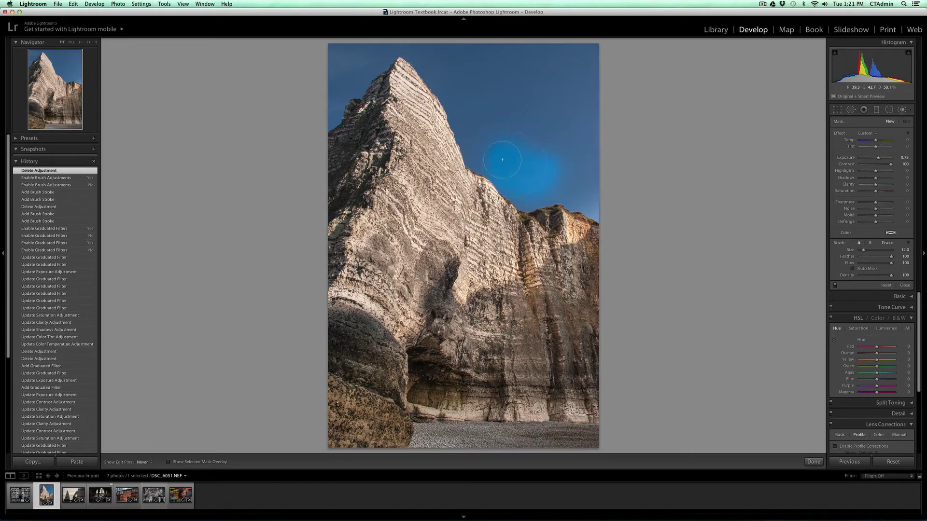
{"action": "mouse_move", "coordinate": [502, 160]}
{"action": "left_mouse_down"}
{"action": "mouse_move", "coordinate": [492, 179]}
{"action": "mouse_move", "coordinate": [472, 165]}
{"action": "mouse_move", "coordinate": [522, 191]}
{"action": "left_mouse_up"}
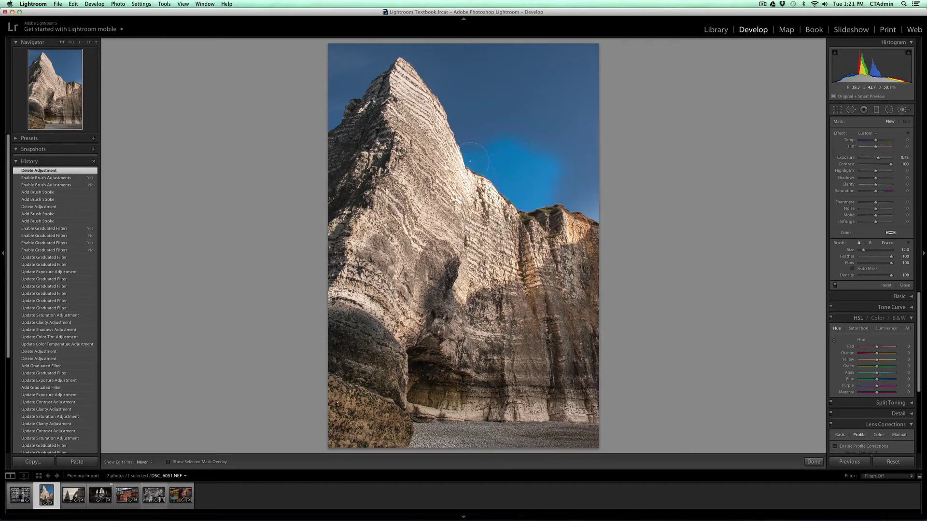
{"action": "mouse_move", "coordinate": [470, 161]}
{"action": "left_mouse_down"}
{"action": "mouse_move", "coordinate": [435, 92]}
{"action": "mouse_move", "coordinate": [456, 124]}
{"action": "mouse_move", "coordinate": [458, 89]}
{"action": "left_mouse_up"}
{"action": "key", "text": "o"}
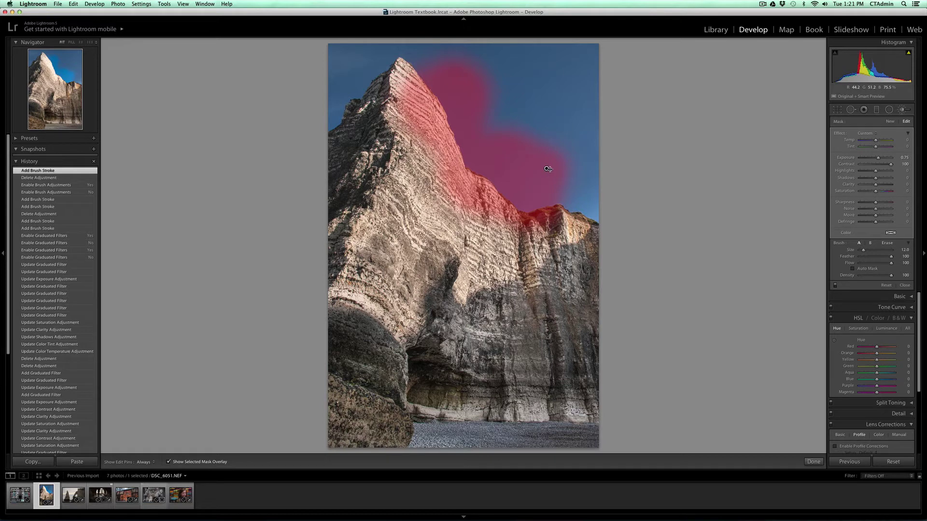
{"action": "key", "text": "Delete"}
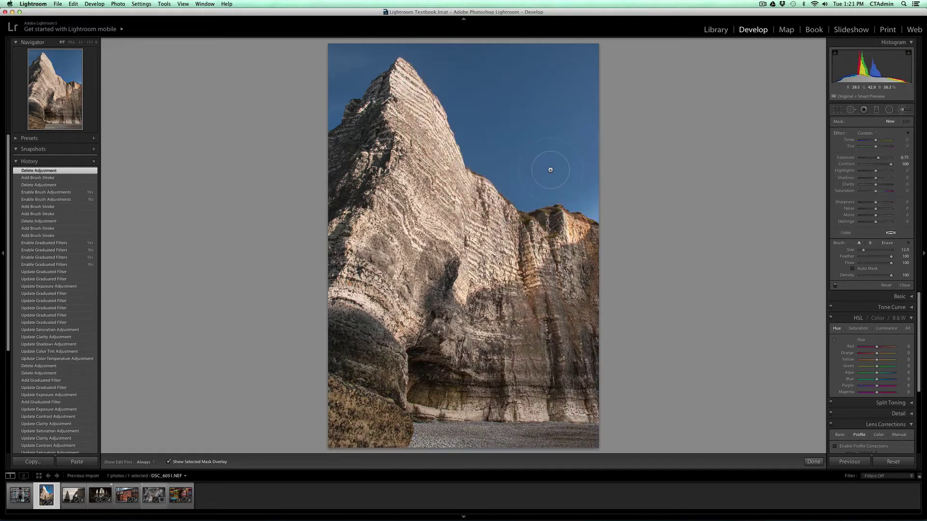
Step: Turn Auto Mask back on, try painting the sky beside the cliff with strokes running onto the rock, and delete the adjustment
{"action": "left_click", "coordinate": [852, 269]}
{"action": "mouse_move", "coordinate": [531, 175]}
{"action": "left_mouse_down"}
{"action": "mouse_move", "coordinate": [482, 146]}
{"action": "mouse_move", "coordinate": [448, 74]}
{"action": "mouse_move", "coordinate": [483, 138]}
{"action": "mouse_move", "coordinate": [525, 183]}
{"action": "mouse_move", "coordinate": [573, 180]}
{"action": "mouse_move", "coordinate": [584, 190]}
{"action": "mouse_move", "coordinate": [544, 175]}
{"action": "left_mouse_up"}
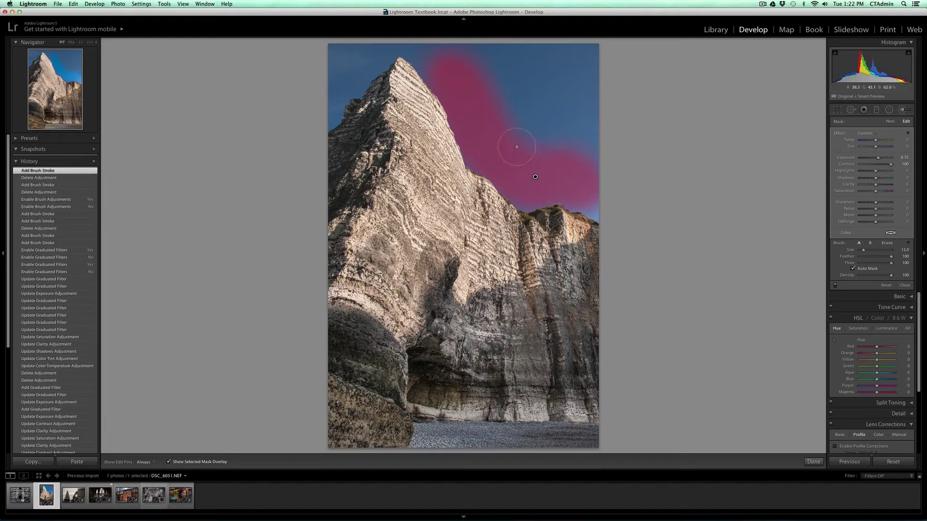
{"action": "key", "text": "h"}
{"action": "mouse_move", "coordinate": [465, 153]}
{"action": "left_mouse_down"}
{"action": "mouse_move", "coordinate": [446, 107]}
{"action": "mouse_move", "coordinate": [455, 93]}
{"action": "mouse_move", "coordinate": [424, 53]}
{"action": "mouse_move", "coordinate": [437, 83]}
{"action": "mouse_move", "coordinate": [421, 77]}
{"action": "mouse_move", "coordinate": [434, 68]}
{"action": "left_mouse_up"}
{"action": "key", "text": "h"}
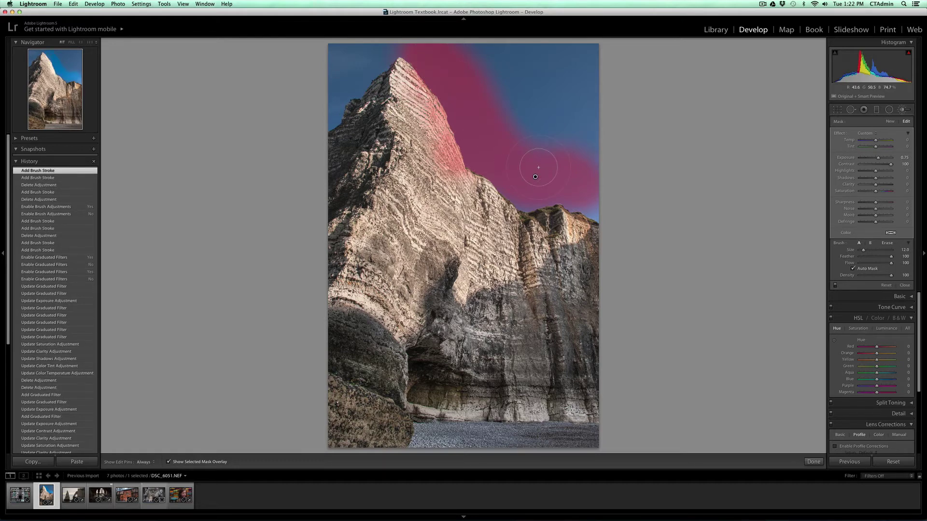
{"action": "key", "text": "Delete"}
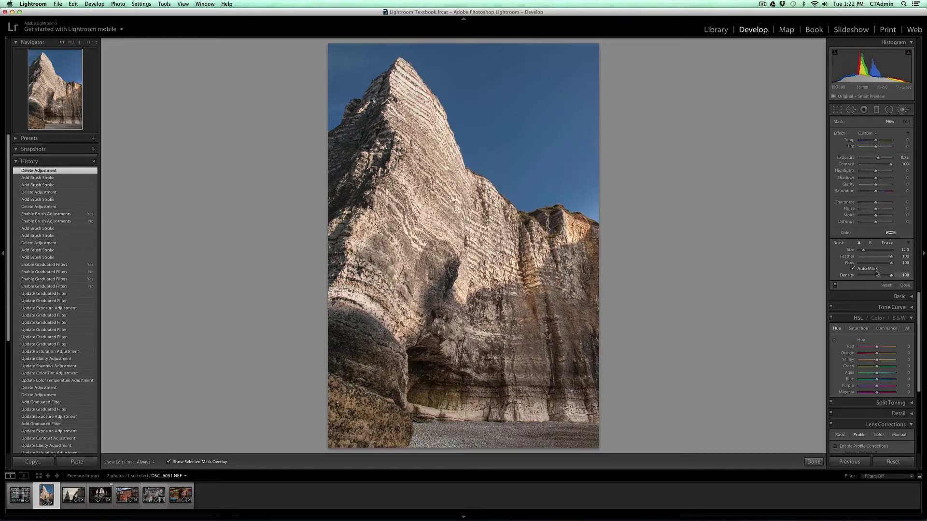
Step: Paint a new brush adjustment over the entire sky with Auto Mask on and a size 12 brush, keeping the brush centre off the cliff
{"action": "key", "text": "h"}
{"action": "mouse_move", "coordinate": [581, 181]}
{"action": "left_mouse_down"}
{"action": "mouse_move", "coordinate": [545, 170]}
{"action": "mouse_move", "coordinate": [580, 174]}
{"action": "left_mouse_up"}
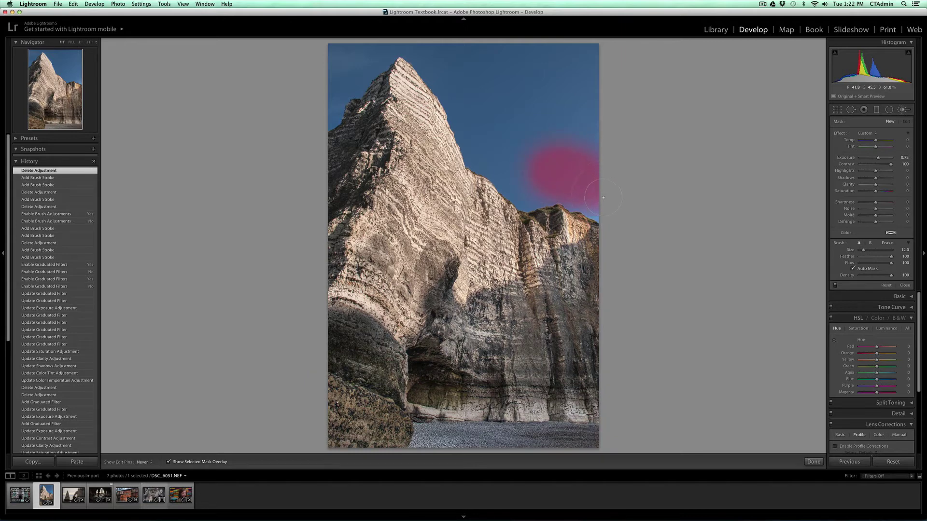
{"action": "mouse_move", "coordinate": [543, 179]}
{"action": "left_mouse_down"}
{"action": "mouse_move", "coordinate": [475, 135]}
{"action": "mouse_move", "coordinate": [483, 153]}
{"action": "mouse_move", "coordinate": [416, 39]}
{"action": "mouse_move", "coordinate": [394, 37]}
{"action": "mouse_move", "coordinate": [343, 70]}
{"action": "mouse_move", "coordinate": [324, 116]}
{"action": "mouse_move", "coordinate": [342, 65]}
{"action": "mouse_move", "coordinate": [336, 46]}
{"action": "mouse_move", "coordinate": [383, 33]}
{"action": "mouse_move", "coordinate": [577, 52]}
{"action": "mouse_move", "coordinate": [496, 59]}
{"action": "mouse_move", "coordinate": [504, 72]}
{"action": "mouse_move", "coordinate": [523, 73]}
{"action": "mouse_move", "coordinate": [487, 78]}
{"action": "mouse_move", "coordinate": [540, 121]}
{"action": "mouse_move", "coordinate": [565, 100]}
{"action": "mouse_move", "coordinate": [593, 153]}
{"action": "left_mouse_up"}
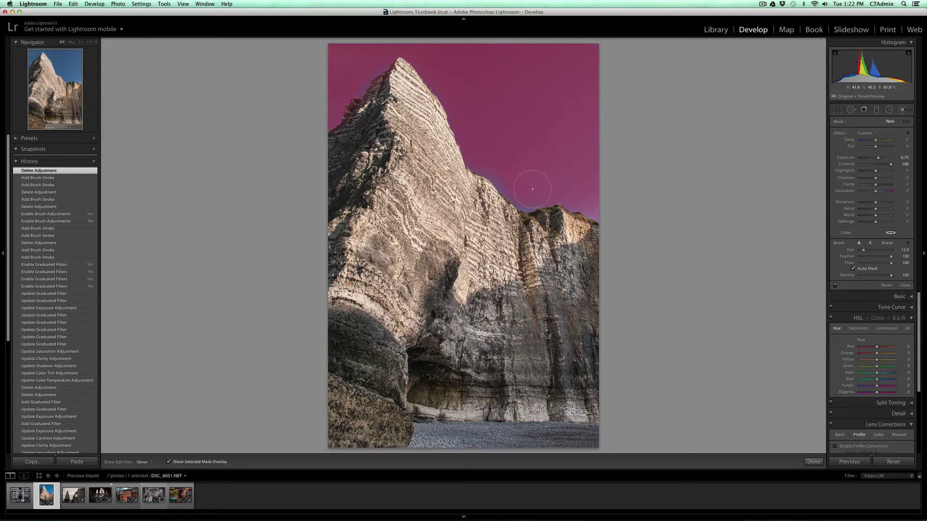
{"action": "mouse_move", "coordinate": [532, 189]}
{"action": "left_mouse_down"}
{"action": "mouse_move", "coordinate": [490, 144]}
{"action": "mouse_move", "coordinate": [527, 181]}
{"action": "mouse_move", "coordinate": [555, 159]}
{"action": "mouse_move", "coordinate": [552, 146]}
{"action": "left_mouse_up"}
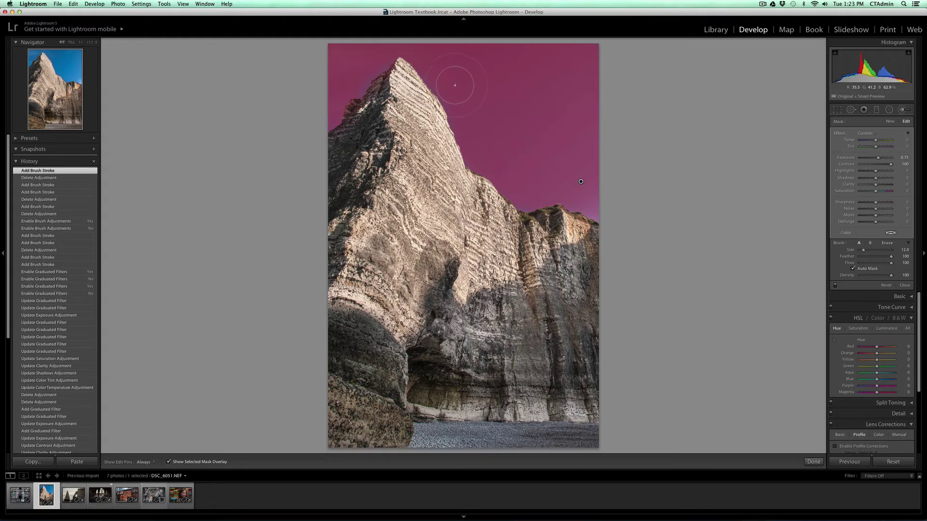
Step: Paint over the sunlit rock below the peak as a deliberate spill, then erase that area from the mask
{"action": "key", "text": "h"}
{"action": "left_click_drag", "start_coordinate": [422, 87], "coordinate": [462, 144]}
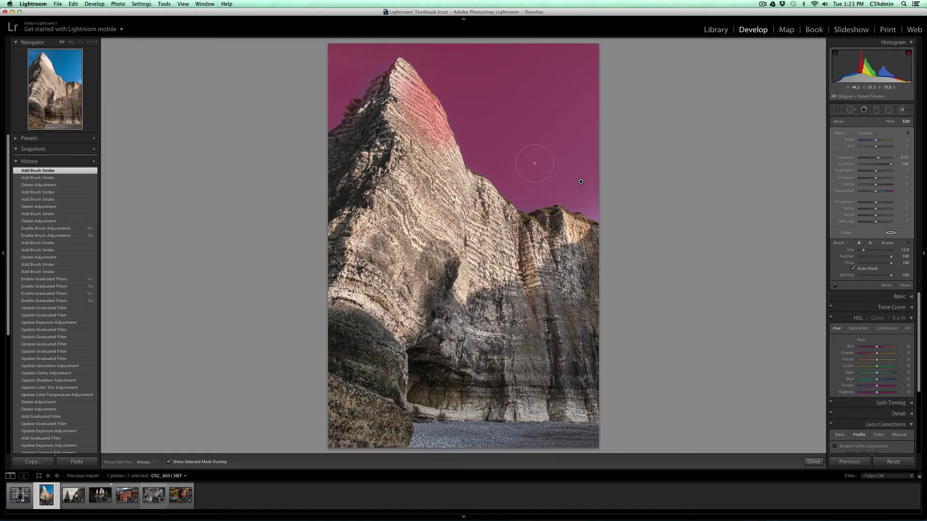
{"action": "key", "text": "alt"}
{"action": "mouse_move", "coordinate": [446, 144]}
{"action": "left_mouse_down"}
{"action": "mouse_move", "coordinate": [415, 111]}
{"action": "mouse_move", "coordinate": [428, 112]}
{"action": "mouse_move", "coordinate": [408, 96]}
{"action": "mouse_move", "coordinate": [416, 86]}
{"action": "mouse_move", "coordinate": [404, 79]}
{"action": "mouse_move", "coordinate": [448, 143]}
{"action": "left_mouse_up"}
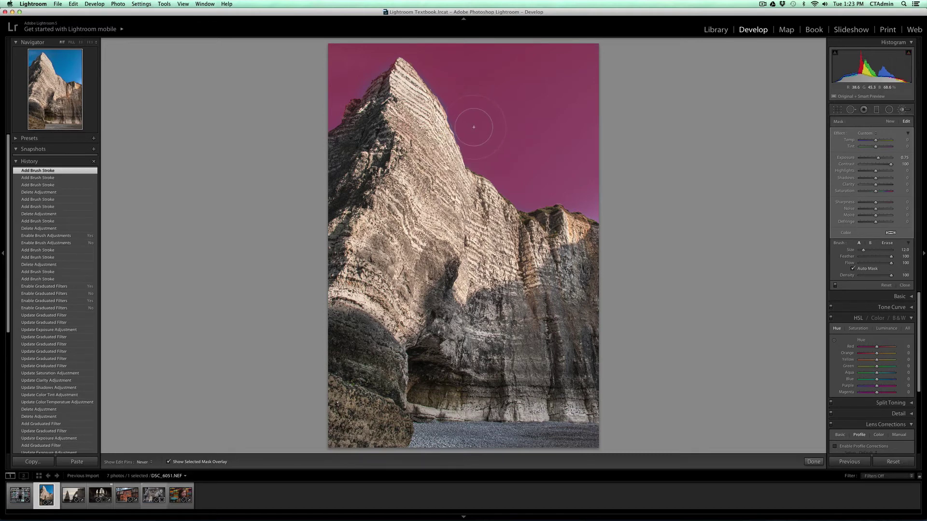
Step: Add the remaining sky on both sides of the peak and at the photo's right edge to the mask
{"action": "mouse_move", "coordinate": [436, 73]}
{"action": "left_mouse_down"}
{"action": "mouse_move", "coordinate": [453, 63]}
{"action": "mouse_move", "coordinate": [420, 34]}
{"action": "left_mouse_up"}
{"action": "mouse_move", "coordinate": [357, 73]}
{"action": "left_mouse_down"}
{"action": "mouse_move", "coordinate": [355, 60]}
{"action": "mouse_move", "coordinate": [425, 51]}
{"action": "left_mouse_up"}
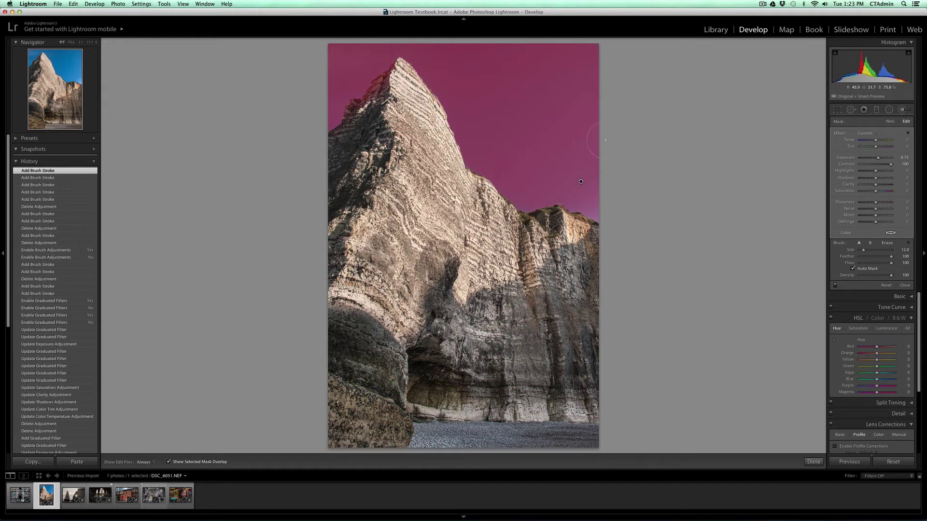
{"action": "left_click", "coordinate": [597, 170]}
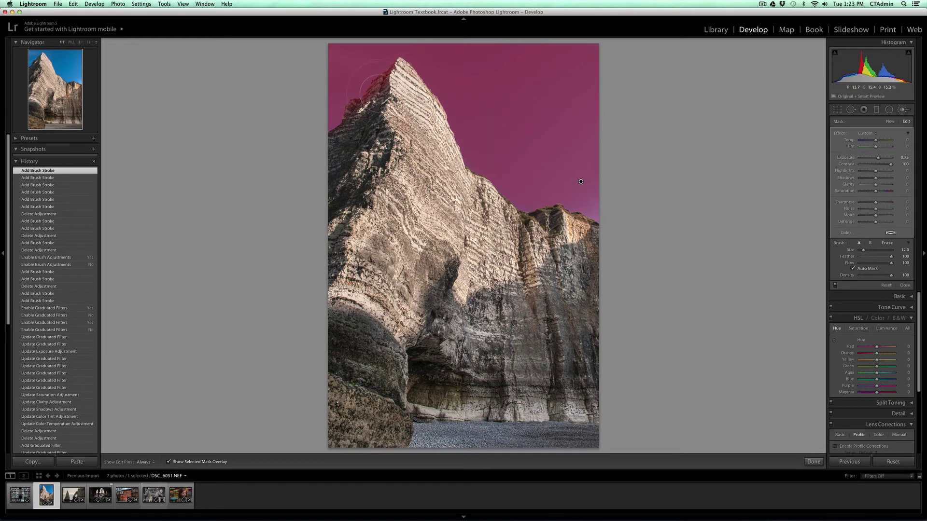
Step: Erase the mask overspill from the shaded left side of the peak up close, using a size 15 brush
{"action": "key", "text": "z"}
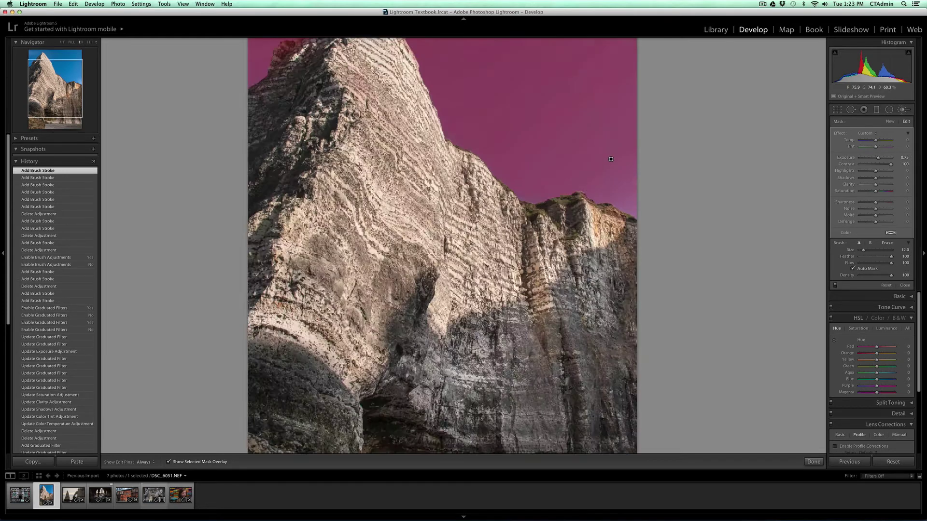
{"action": "left_click_drag", "start_coordinate": [50, 80], "coordinate": [40, 60]}
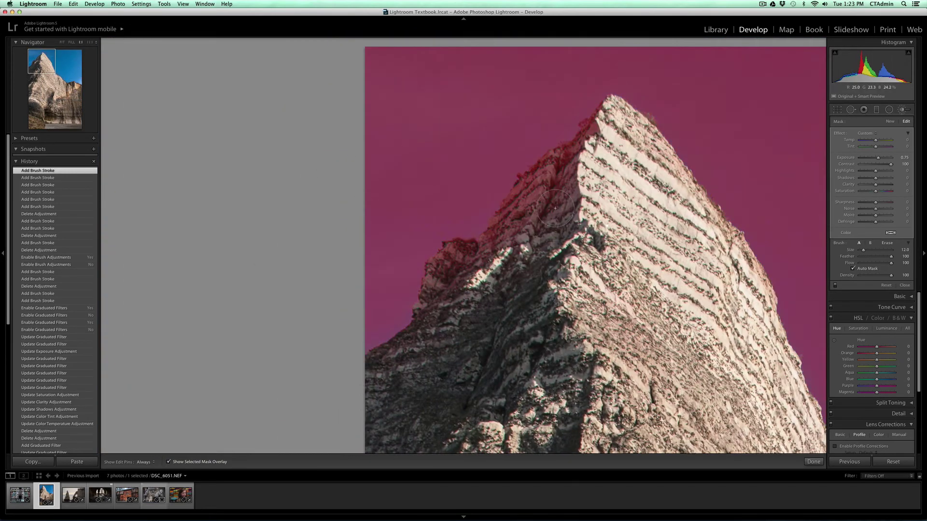
{"action": "key", "text": "alt"}
{"action": "scroll", "coordinate": [529, 209], "scroll_direction": "down", "scroll_amount": 1}
{"action": "left_click_drag", "start_coordinate": [528, 191], "coordinate": [505, 223]}
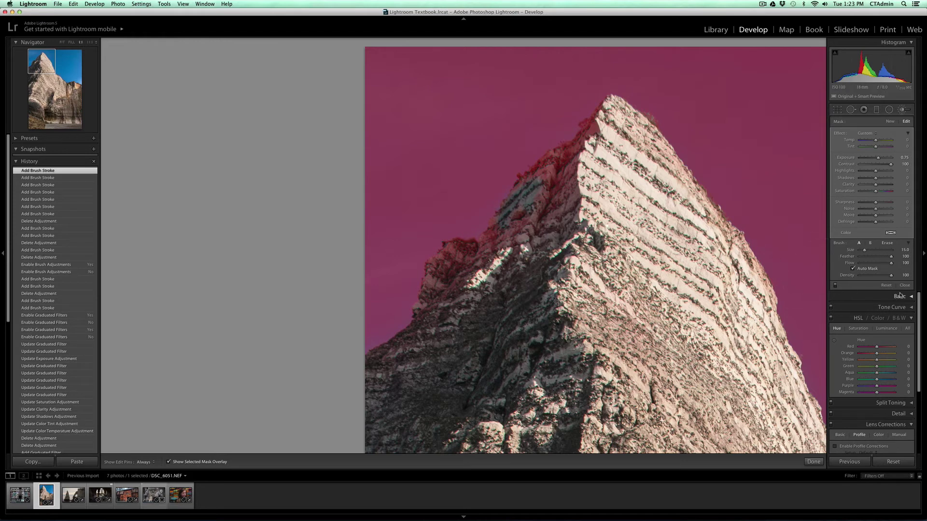
{"action": "key", "text": "alt"}
{"action": "scroll", "coordinate": [548, 230], "scroll_direction": "up", "scroll_amount": 5}
{"action": "mouse_move", "coordinate": [536, 214]}
{"action": "left_mouse_down"}
{"action": "mouse_move", "coordinate": [528, 205]}
{"action": "mouse_move", "coordinate": [558, 173]}
{"action": "mouse_move", "coordinate": [546, 189]}
{"action": "mouse_move", "coordinate": [543, 169]}
{"action": "mouse_move", "coordinate": [568, 152]}
{"action": "mouse_move", "coordinate": [600, 154]}
{"action": "mouse_move", "coordinate": [590, 133]}
{"action": "left_mouse_up"}
{"action": "mouse_move", "coordinate": [584, 166]}
{"action": "left_mouse_down"}
{"action": "mouse_move", "coordinate": [487, 261]}
{"action": "mouse_move", "coordinate": [482, 282]}
{"action": "mouse_move", "coordinate": [469, 285]}
{"action": "mouse_move", "coordinate": [453, 263]}
{"action": "mouse_move", "coordinate": [441, 324]}
{"action": "mouse_move", "coordinate": [396, 365]}
{"action": "mouse_move", "coordinate": [435, 289]}
{"action": "mouse_move", "coordinate": [581, 164]}
{"action": "mouse_move", "coordinate": [555, 90]}
{"action": "left_mouse_up"}
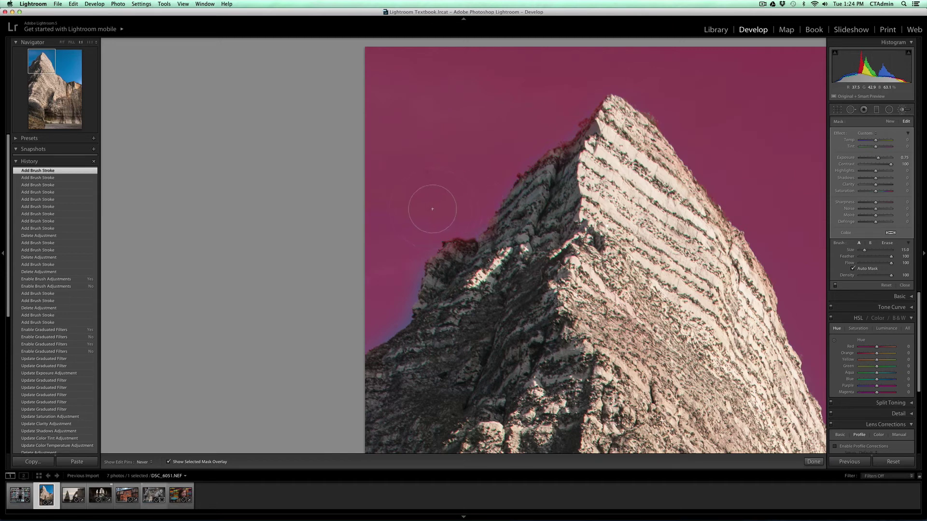
Step: Paint the mask back over the sky beside the lower left ledge, then check the mask along the right-hand cliff top
{"action": "mouse_move", "coordinate": [390, 283]}
{"action": "left_mouse_down"}
{"action": "mouse_move", "coordinate": [363, 322]}
{"action": "mouse_move", "coordinate": [385, 301]}
{"action": "mouse_move", "coordinate": [389, 252]}
{"action": "left_mouse_up"}
{"action": "key", "text": "h"}
{"action": "left_click_drag", "start_coordinate": [60, 60], "coordinate": [66, 79]}
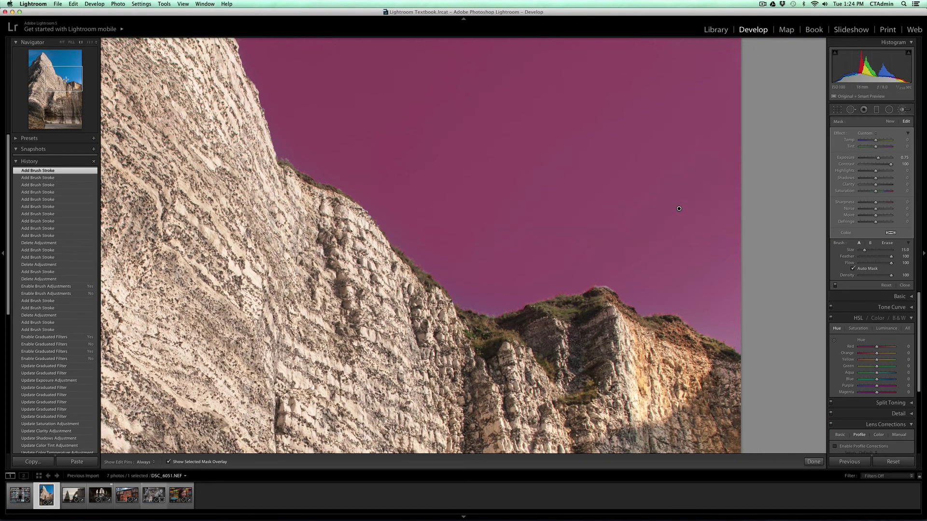
{"action": "left_click_drag", "start_coordinate": [66, 79], "coordinate": [72, 83]}
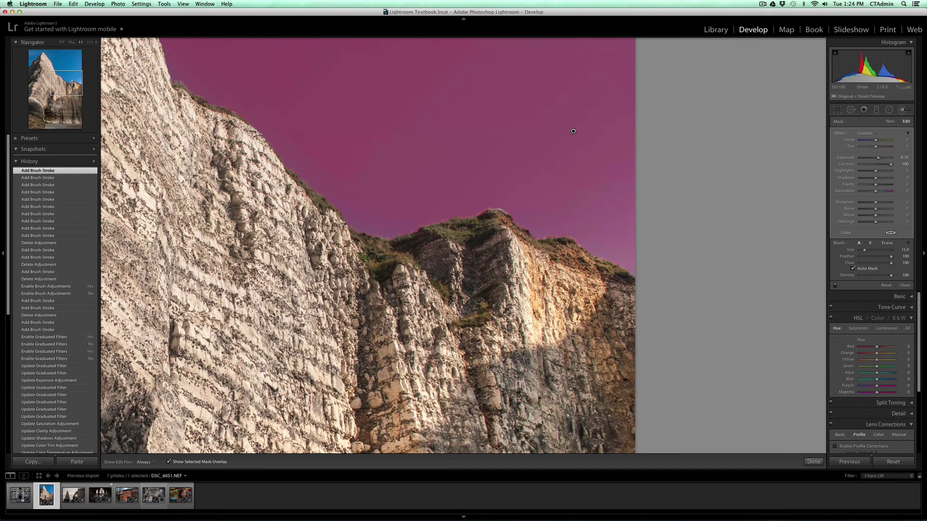
Step: Hide the mask overlay on the full photo, try brighter sky exposures, and settle the brush adjustment's Exposure just under 1.00
{"action": "key", "text": "z"}
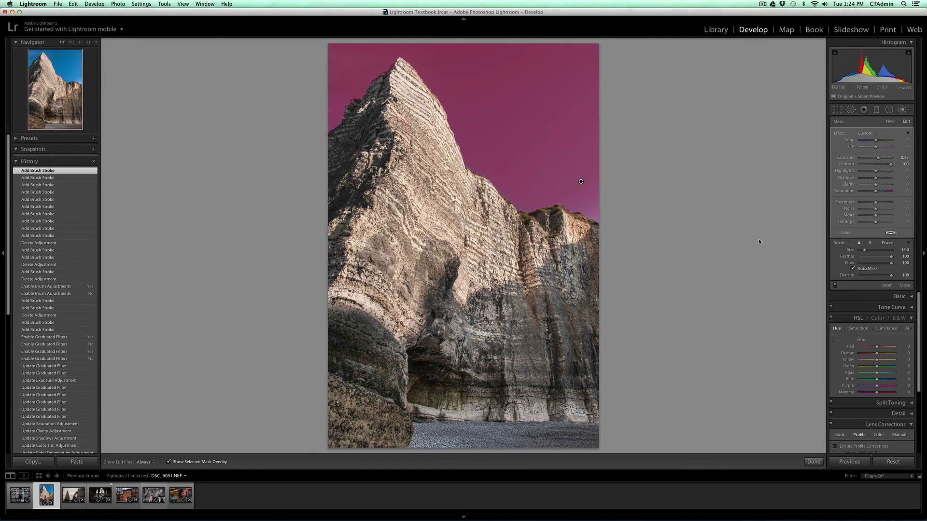
{"action": "key", "text": "o"}
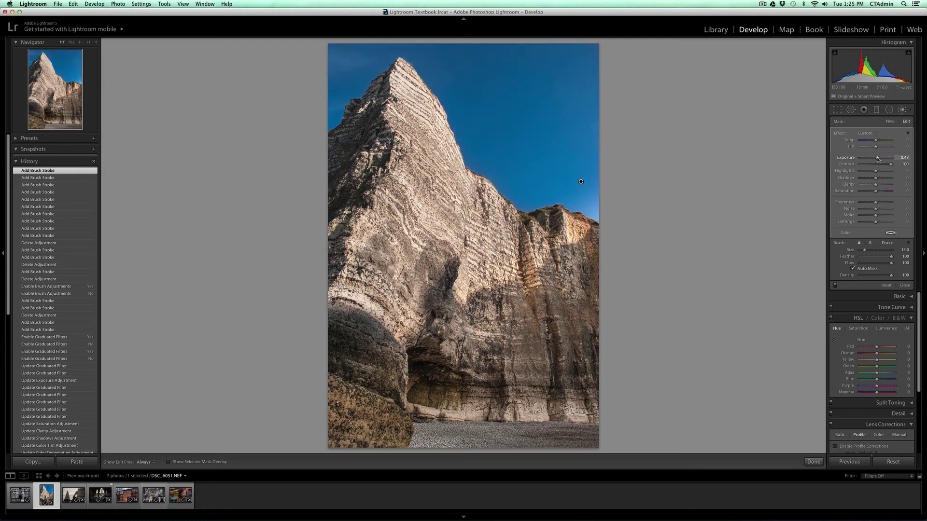
{"action": "left_click_drag", "start_coordinate": [877, 159], "coordinate": [877, 160]}
{"action": "left_click_drag", "start_coordinate": [877, 160], "coordinate": [883, 158]}
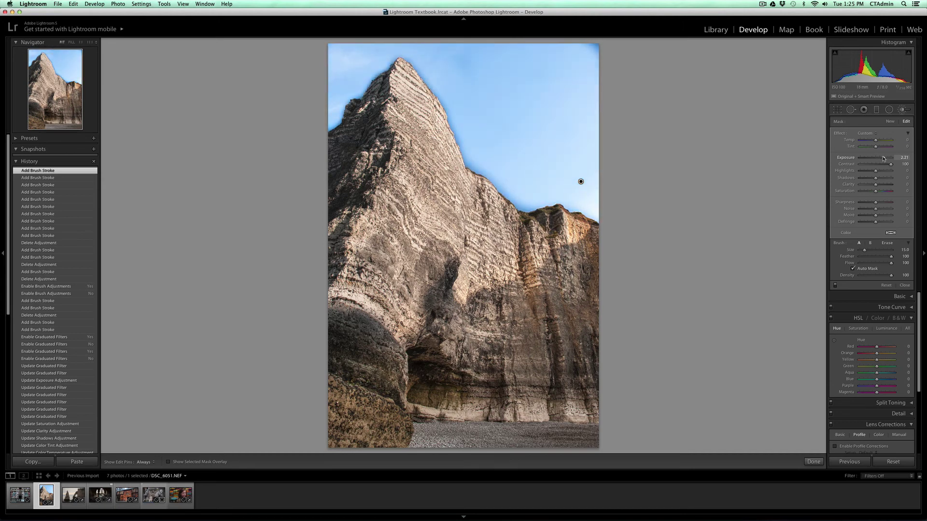
{"action": "left_click_drag", "start_coordinate": [883, 158], "coordinate": [878, 158]}
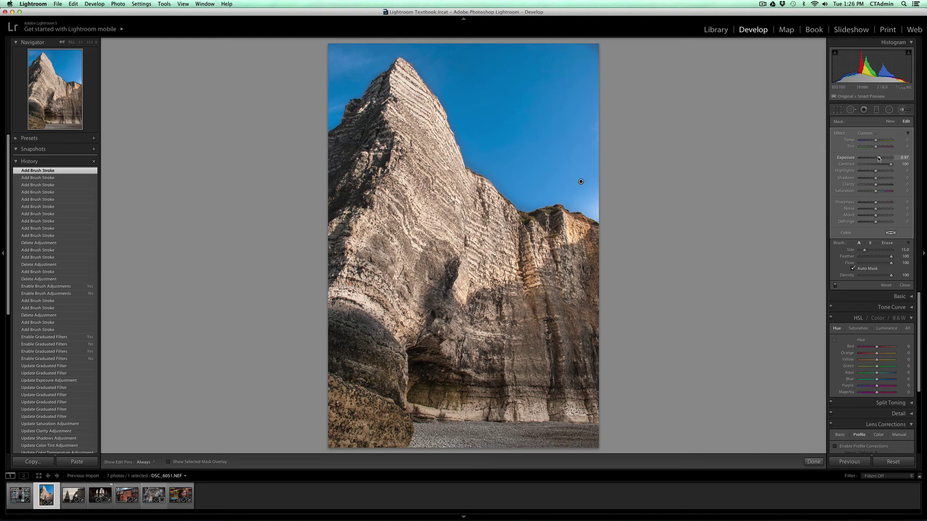
{"action": "left_click_drag", "start_coordinate": [878, 158], "coordinate": [880, 158]}
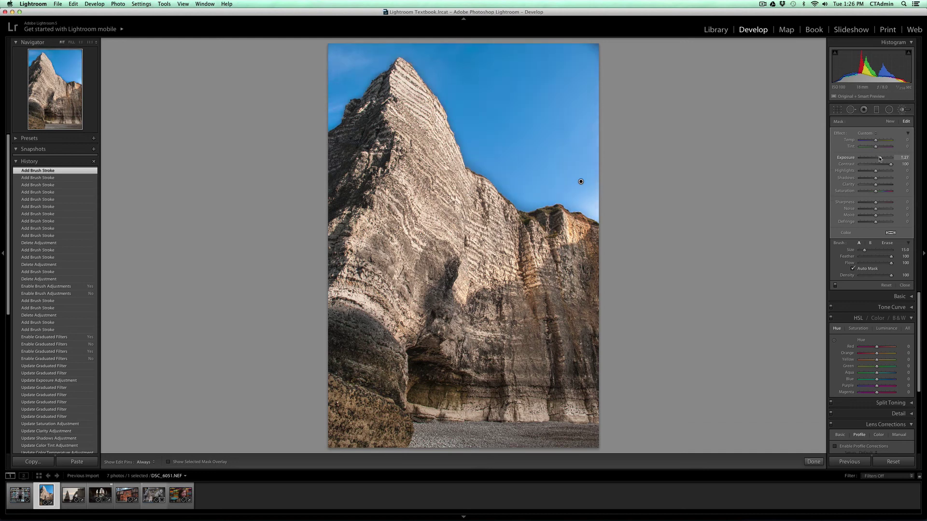
{"action": "left_click_drag", "start_coordinate": [880, 158], "coordinate": [880, 158]}
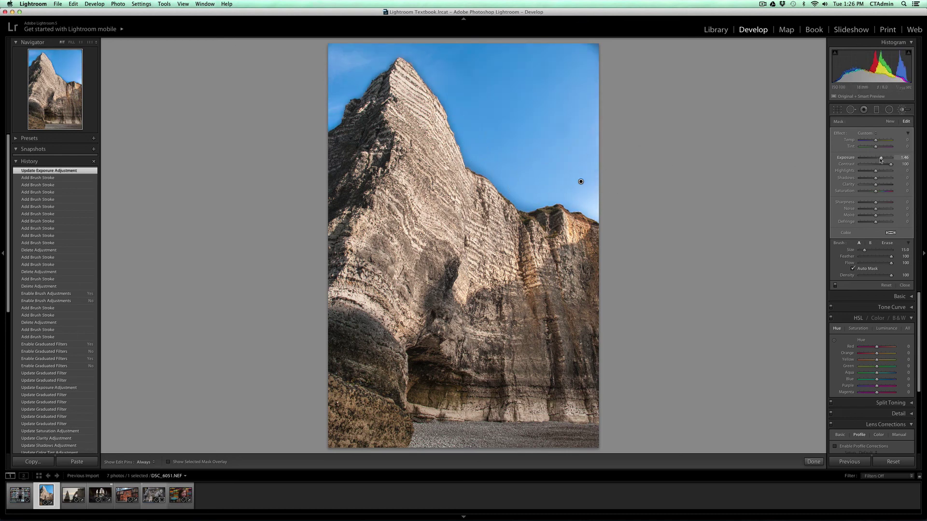
{"action": "left_click_drag", "start_coordinate": [880, 158], "coordinate": [878, 160]}
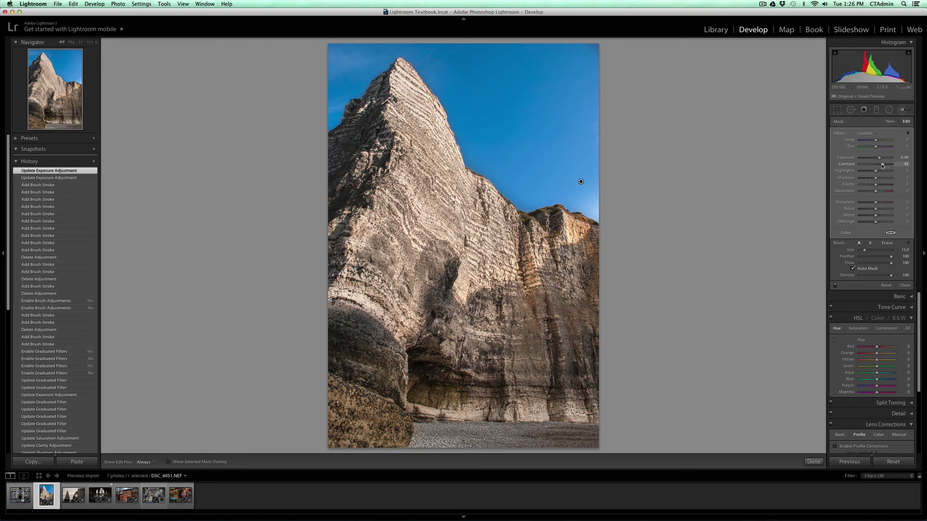
Step: Set the sky adjustment's Contrast to 100, then switch the brush adjustments off and back on to compare before and after
{"action": "left_click_drag", "start_coordinate": [882, 165], "coordinate": [909, 164]}
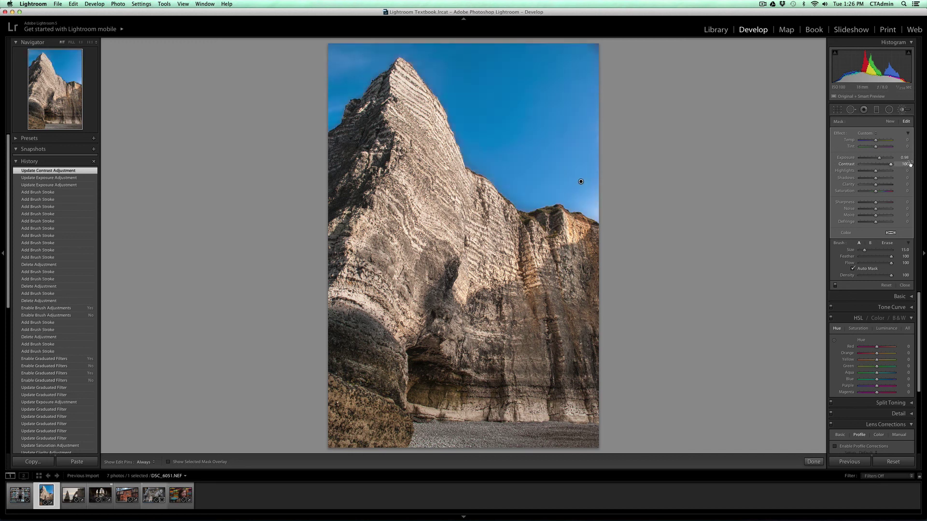
{"action": "left_click", "coordinate": [835, 285]}
{"action": "left_click", "coordinate": [834, 285]}
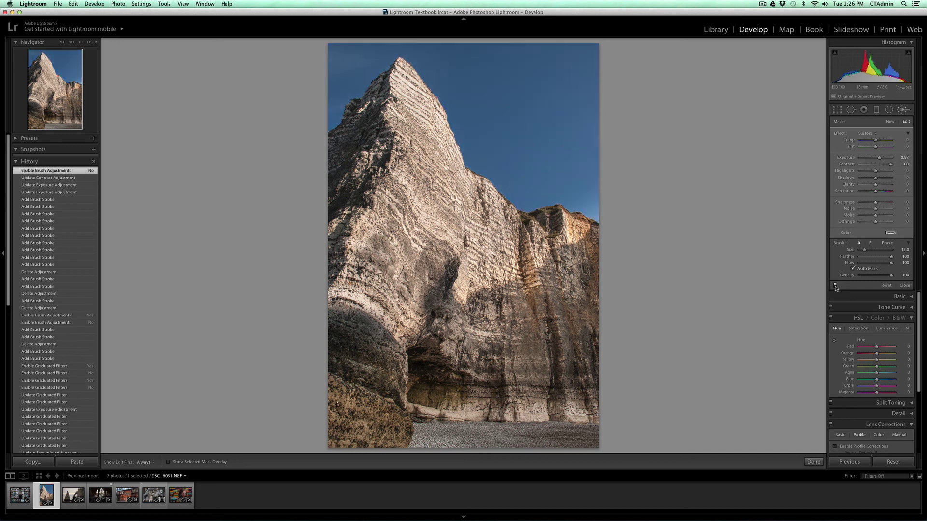